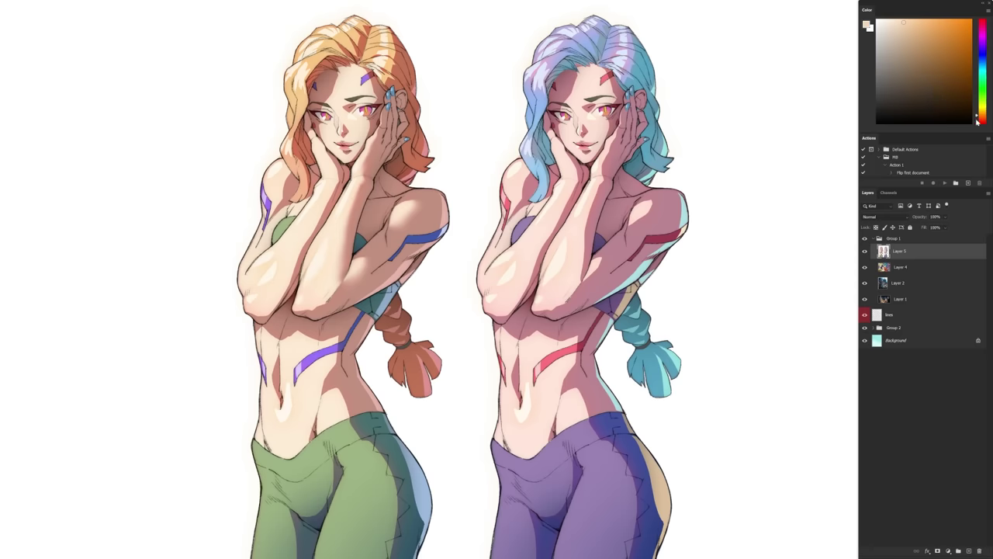
Choose pure red as the brush color and circle the shaded shoulder on both figures.
{"action": "left_click_drag", "start_coordinate": [983, 121], "coordinate": [985, 130]}
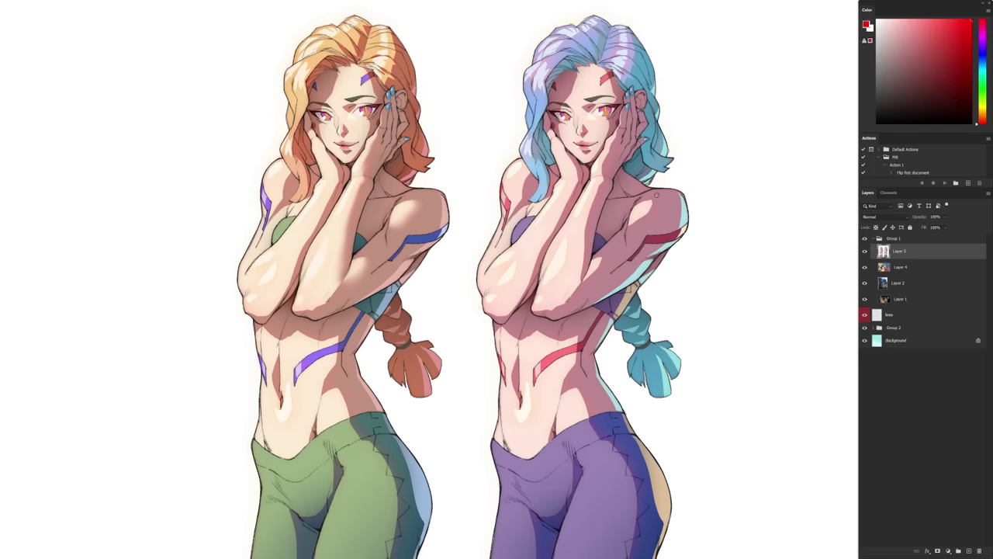
{"action": "mouse_move", "coordinate": [655, 187]}
{"action": "left_mouse_down"}
{"action": "mouse_move", "coordinate": [643, 247]}
{"action": "mouse_move", "coordinate": [618, 230]}
{"action": "left_mouse_up"}
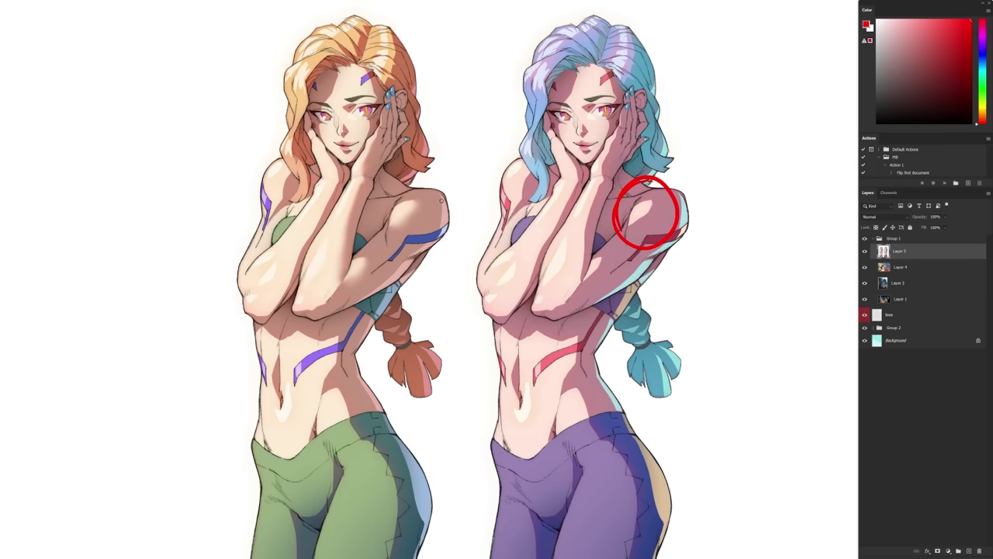
{"action": "mouse_move", "coordinate": [382, 190]}
{"action": "left_mouse_down"}
{"action": "mouse_move", "coordinate": [435, 244]}
{"action": "mouse_move", "coordinate": [433, 183]}
{"action": "mouse_move", "coordinate": [398, 267]}
{"action": "left_mouse_up"}
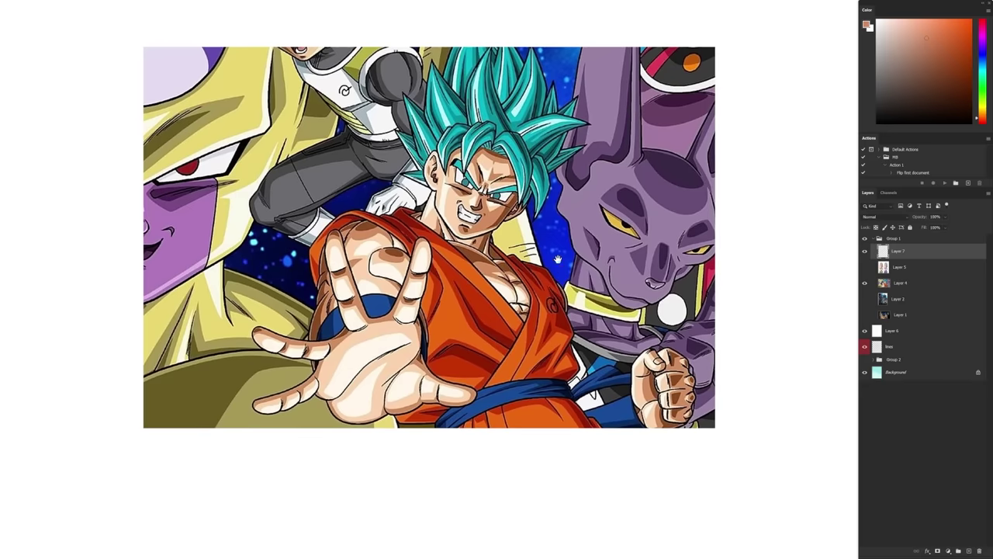
Sample three colors from the central figure of the reference artwork and paint a stroke of each downward.
{"action": "scroll", "coordinate": [527, 230], "scroll_direction": "down", "scroll_amount": 3}
{"action": "left_click", "coordinate": [516, 233], "text": "alt"}
{"action": "left_click_drag", "start_coordinate": [511, 250], "coordinate": [488, 426]}
{"action": "left_click", "coordinate": [527, 276], "text": "alt"}
{"action": "left_click_drag", "start_coordinate": [535, 301], "coordinate": [557, 423]}
{"action": "left_click", "coordinate": [485, 285], "text": "alt"}
{"action": "mouse_move", "coordinate": [490, 288]}
{"action": "left_mouse_down"}
{"action": "mouse_move", "coordinate": [408, 406]}
{"action": "mouse_move", "coordinate": [421, 407]}
{"action": "mouse_move", "coordinate": [434, 482]}
{"action": "left_mouse_up"}
Sample further colors higher on the central figure and paint a stroke of each outward beside it.
{"action": "left_click", "coordinate": [513, 226], "text": "alt"}
{"action": "left_click_drag", "start_coordinate": [512, 230], "coordinate": [594, 250]}
{"action": "left_click", "coordinate": [529, 209], "text": "alt"}
{"action": "left_click_drag", "start_coordinate": [531, 214], "coordinate": [609, 194]}
{"action": "left_click", "coordinate": [550, 163], "text": "alt"}
{"action": "left_click", "coordinate": [550, 163]}
{"action": "left_click_drag", "start_coordinate": [549, 163], "coordinate": [607, 128]}
{"action": "left_click", "coordinate": [516, 167], "text": "alt"}
{"action": "left_click_drag", "start_coordinate": [501, 167], "coordinate": [612, 81]}
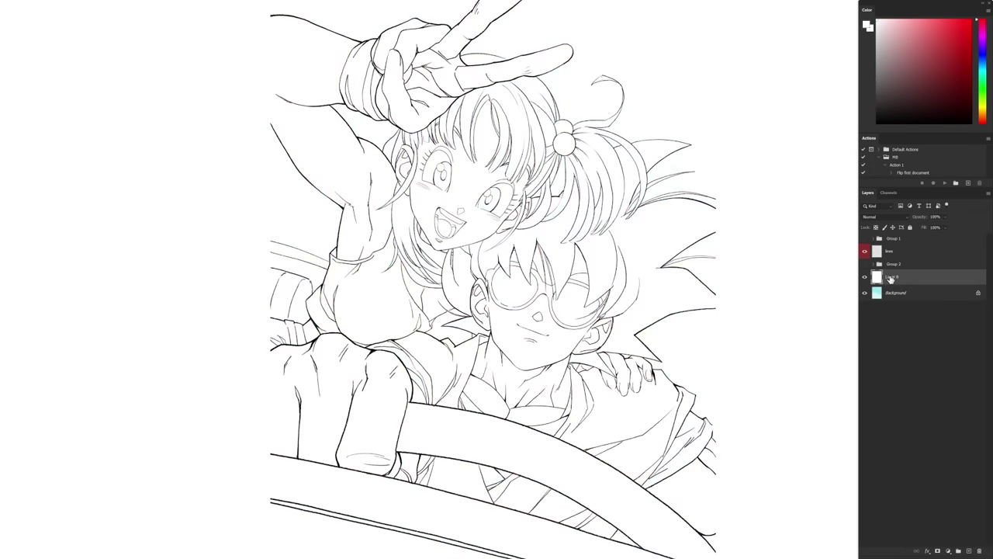
Select the recorded Action 1 and play it to flip the line art document.
{"action": "left_click_drag", "start_coordinate": [658, 307], "coordinate": [654, 322]}
{"action": "scroll", "coordinate": [655, 318], "scroll_direction": "down", "scroll_amount": 3}
{"action": "scroll", "coordinate": [657, 312], "scroll_direction": "up", "scroll_amount": 3}
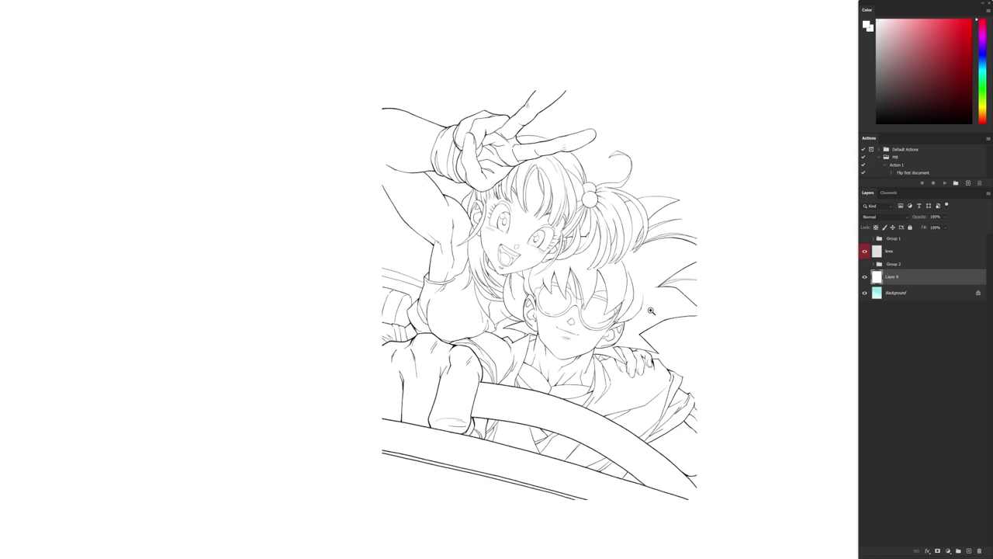
{"action": "scroll", "coordinate": [656, 310], "scroll_direction": "up", "scroll_amount": 1}
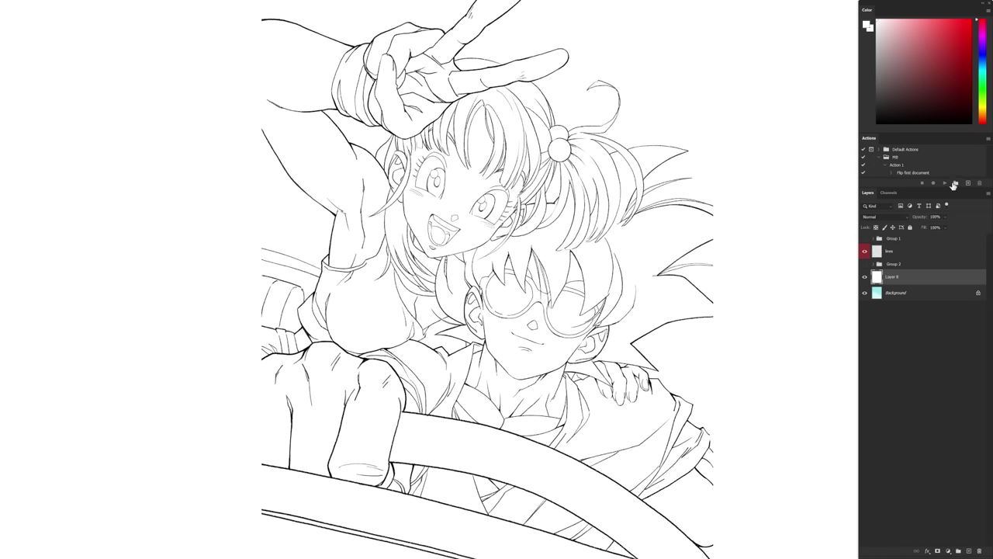
{"action": "left_click", "coordinate": [918, 166]}
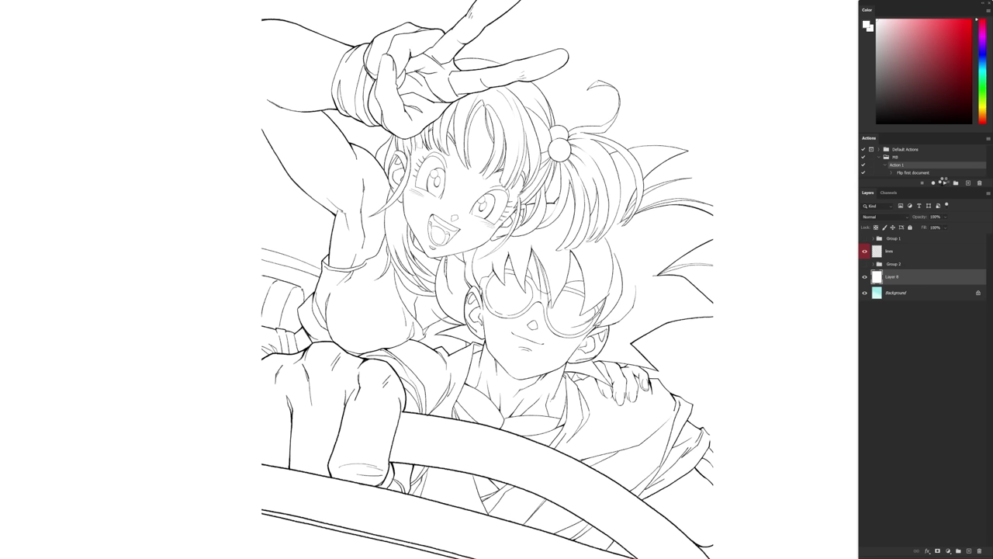
{"action": "left_click", "coordinate": [944, 182]}
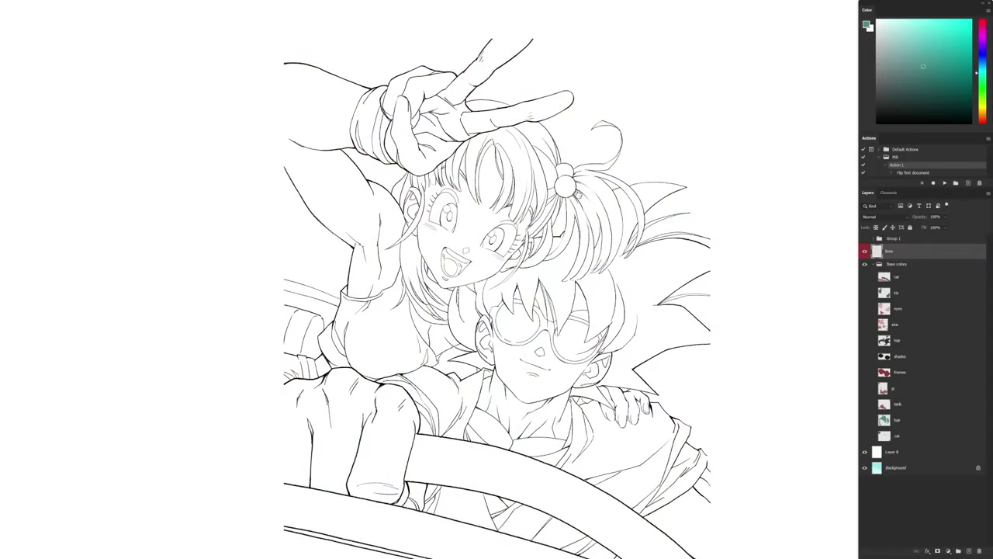
Examine the line art up close across both characters' faces, hair, hands and clothing.
{"action": "scroll", "coordinate": [462, 187], "scroll_direction": "up", "scroll_amount": 5}
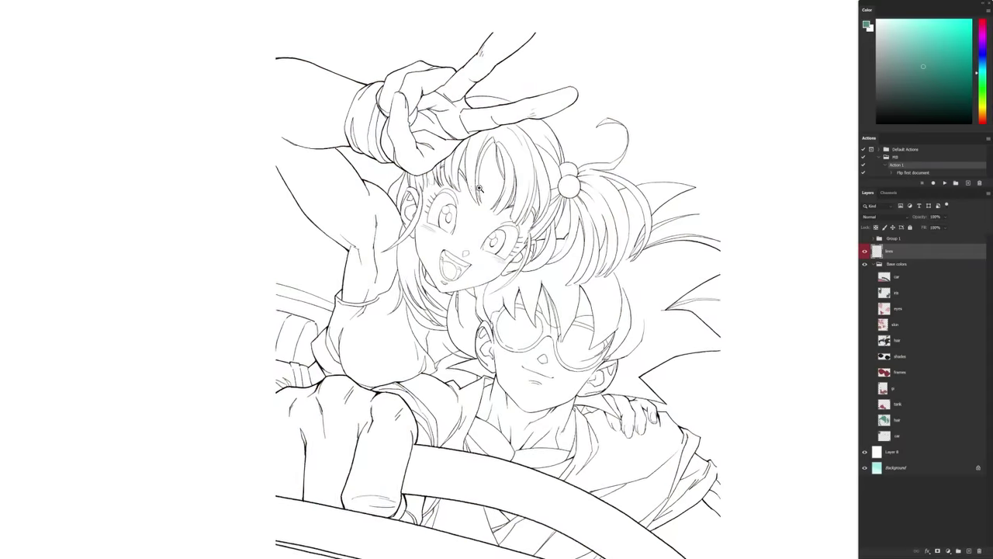
{"action": "scroll", "coordinate": [617, 365], "scroll_direction": "down", "scroll_amount": 2}
{"action": "left_click_drag", "start_coordinate": [617, 365], "coordinate": [493, 220]}
{"action": "scroll", "coordinate": [693, 347], "scroll_direction": "down", "scroll_amount": 1}
{"action": "left_click_drag", "start_coordinate": [693, 347], "coordinate": [569, 246]}
{"action": "scroll", "coordinate": [714, 287], "scroll_direction": "up", "scroll_amount": 2}
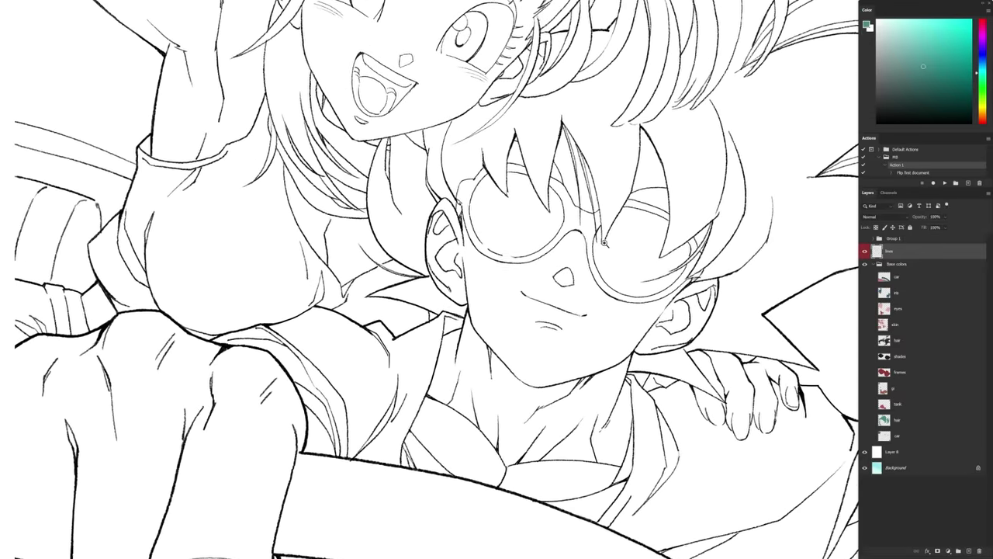
{"action": "scroll", "coordinate": [721, 311], "scroll_direction": "down", "scroll_amount": 1}
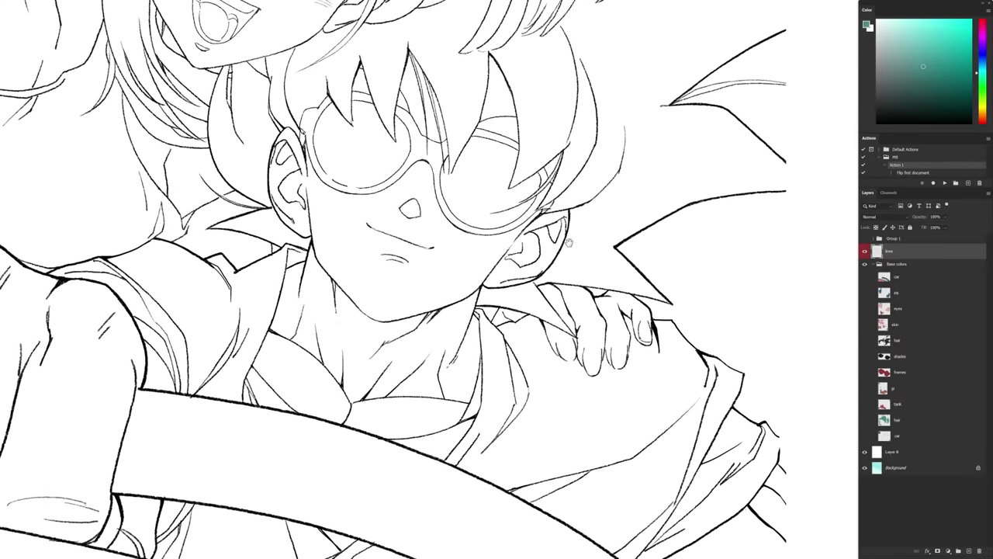
{"action": "scroll", "coordinate": [694, 162], "scroll_direction": "up", "scroll_amount": 1}
{"action": "left_click_drag", "start_coordinate": [694, 162], "coordinate": [794, 476]}
{"action": "scroll", "coordinate": [626, 341], "scroll_direction": "up", "scroll_amount": 1}
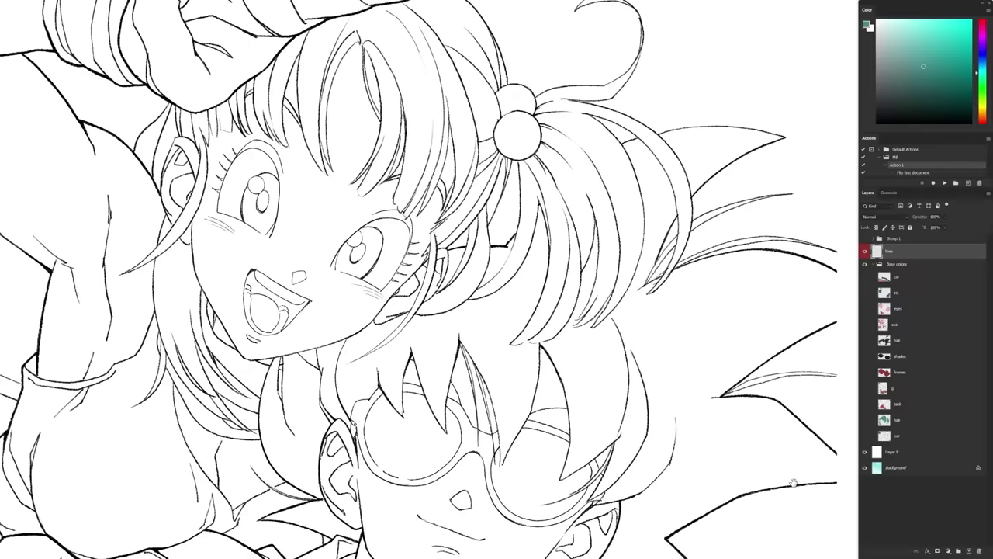
{"action": "left_click_drag", "start_coordinate": [537, 273], "coordinate": [602, 366]}
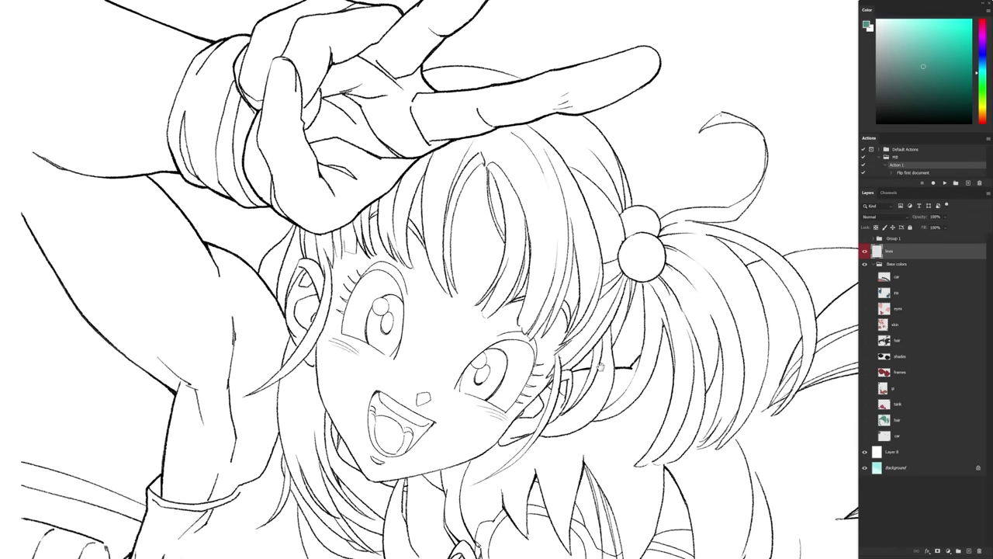
{"action": "left_click_drag", "start_coordinate": [330, 359], "coordinate": [498, 466]}
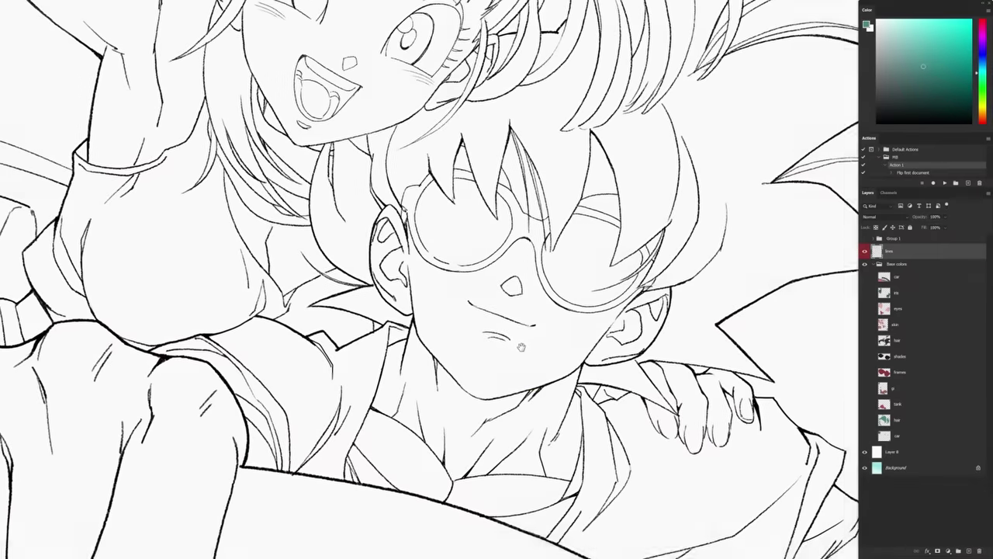
{"action": "left_click_drag", "start_coordinate": [534, 336], "coordinate": [555, 370]}
{"action": "key", "text": "ctrl+0"}
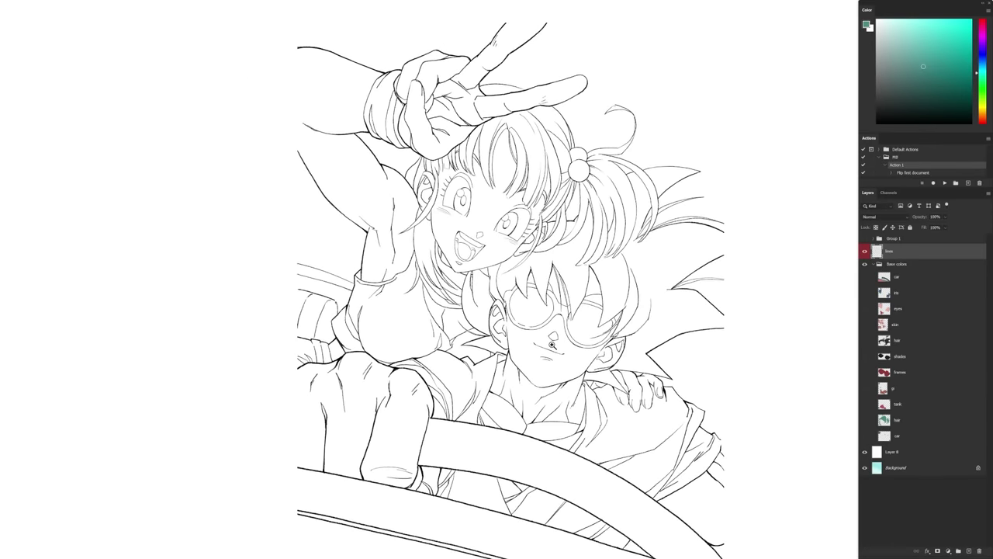
Hide the white Layer 8 and show the lower car, hair, tank and gi layers in the Base colors group.
{"action": "left_click", "coordinate": [866, 452]}
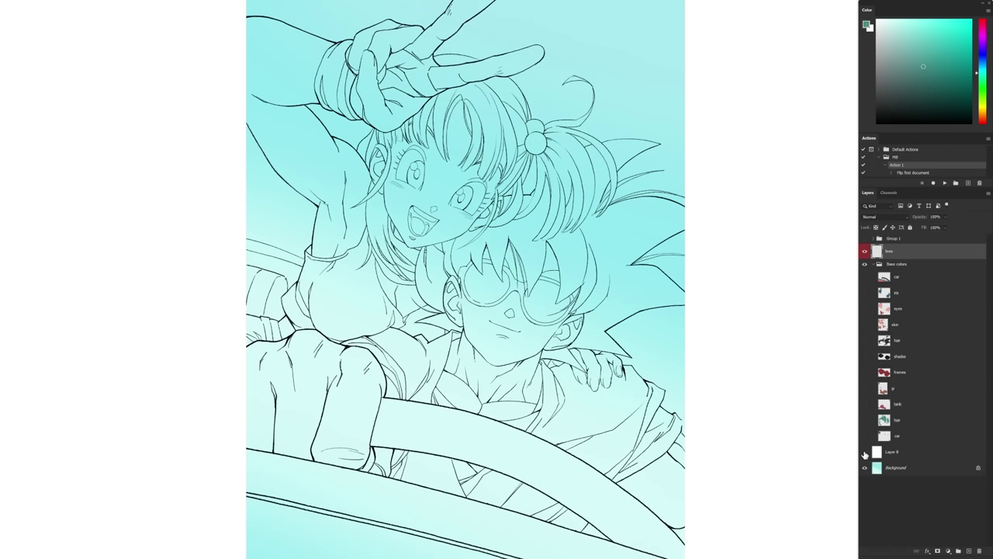
{"action": "left_click", "coordinate": [865, 436]}
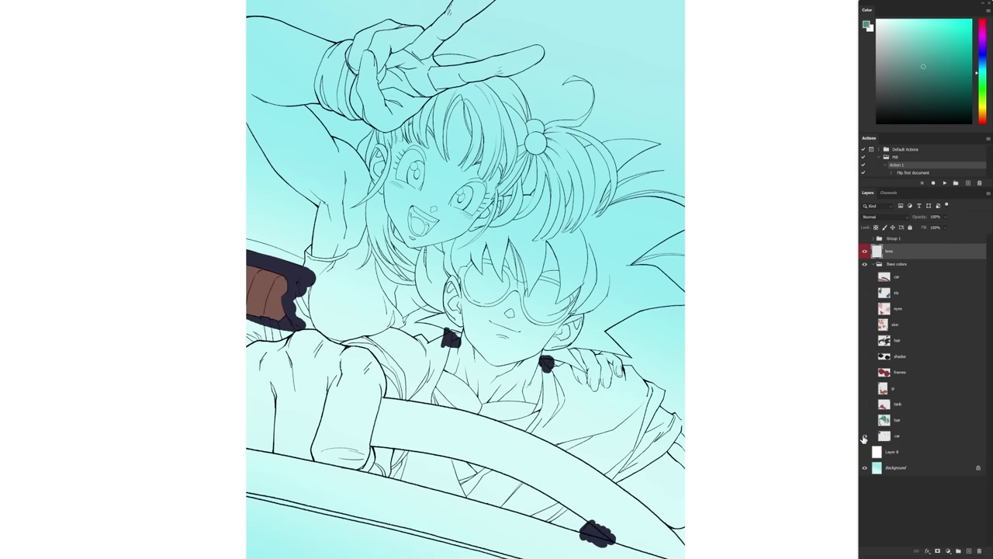
{"action": "left_click", "coordinate": [865, 421]}
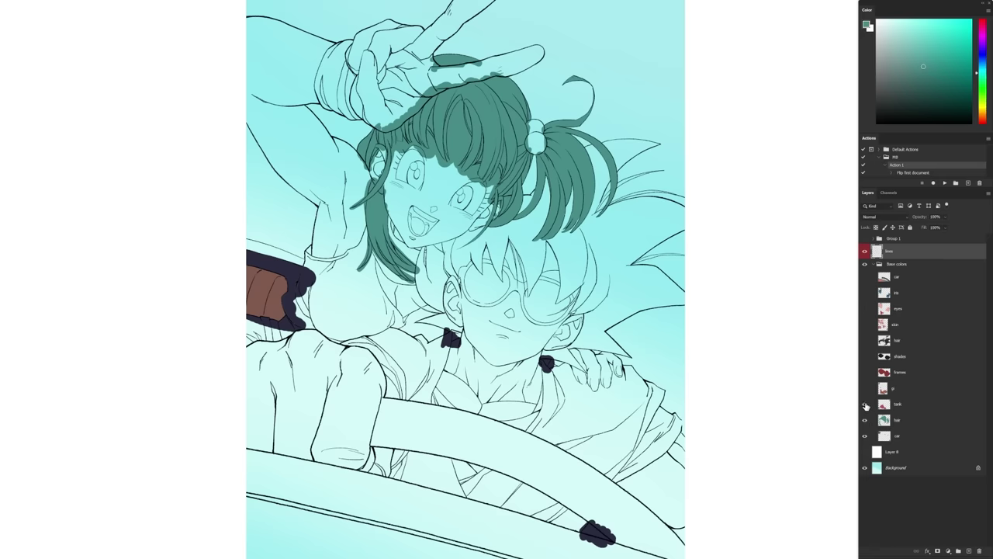
{"action": "left_click", "coordinate": [865, 404]}
{"action": "left_click", "coordinate": [865, 388]}
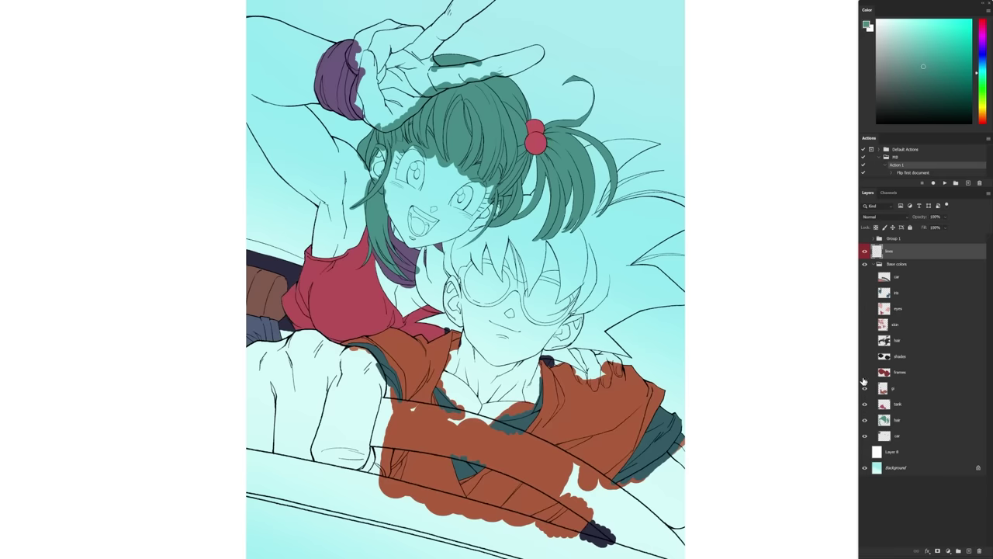
Show the frames, shades, upper hair, skin, eyes, iris and upper car layers in the Base colors group.
{"action": "left_click", "coordinate": [865, 373]}
{"action": "left_click", "coordinate": [864, 356]}
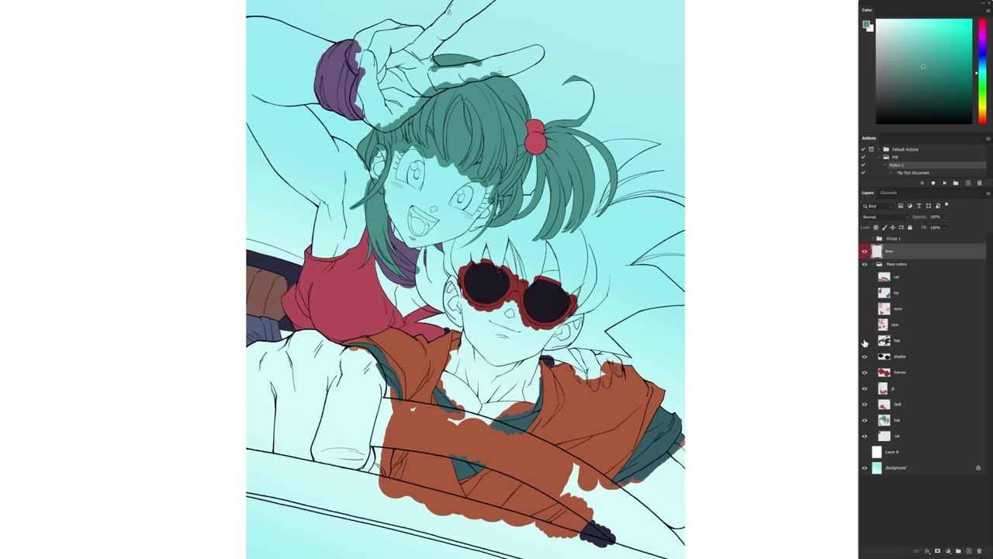
{"action": "left_click", "coordinate": [865, 341]}
{"action": "left_click", "coordinate": [864, 324]}
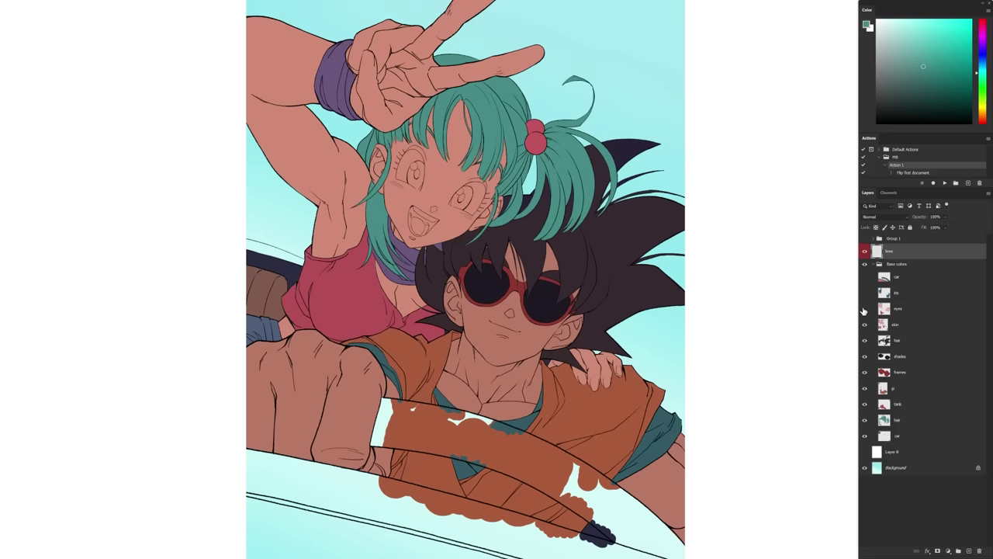
{"action": "left_click", "coordinate": [865, 308]}
{"action": "left_click", "coordinate": [865, 293]}
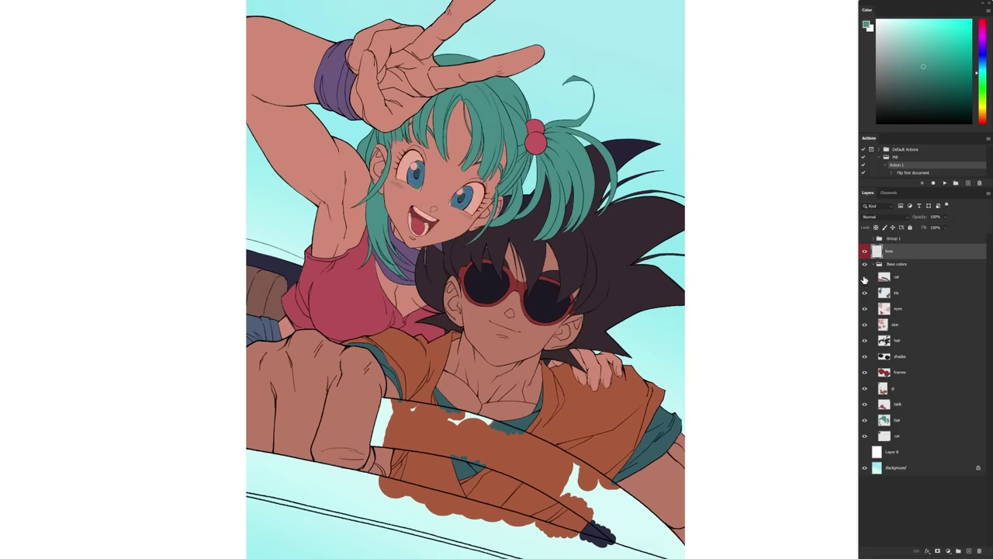
{"action": "left_click", "coordinate": [864, 278]}
Inspect the base colors of the skin, both hair colors, orange gi, pink tank and brown seat in the Color Picker.
{"action": "left_click", "coordinate": [442, 175]}
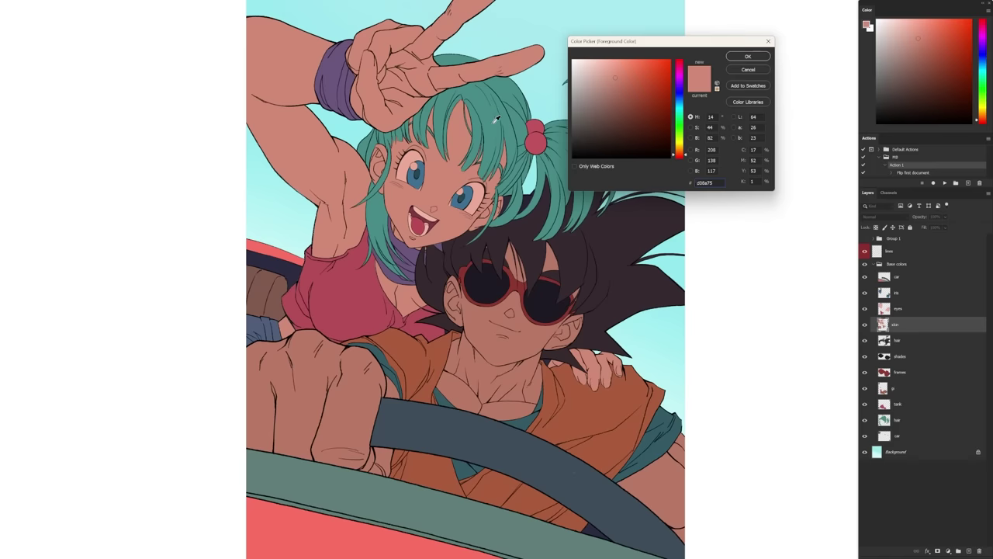
{"action": "left_click", "coordinate": [495, 120]}
{"action": "left_click", "coordinate": [503, 233]}
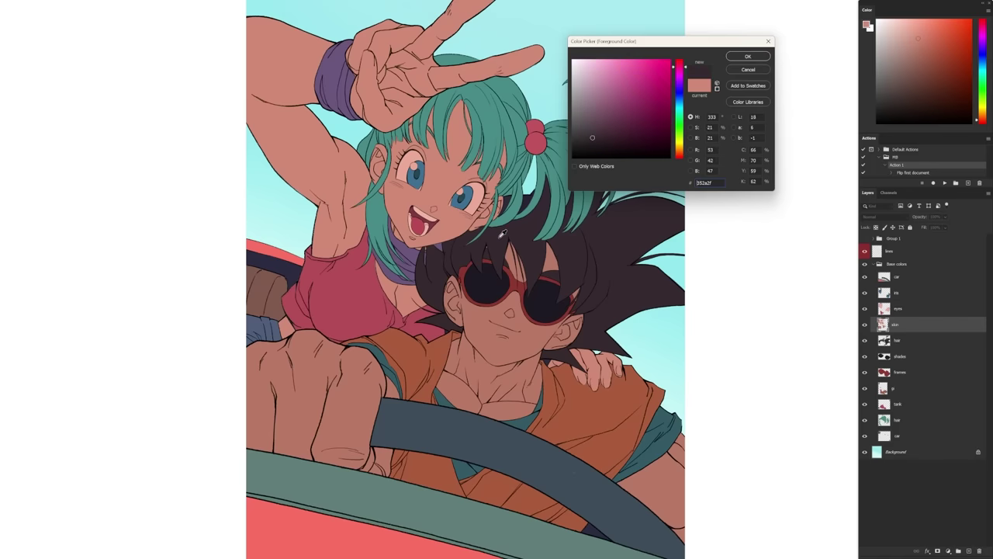
{"action": "left_click", "coordinate": [418, 360]}
{"action": "left_click", "coordinate": [351, 394]}
{"action": "left_click", "coordinate": [303, 291]}
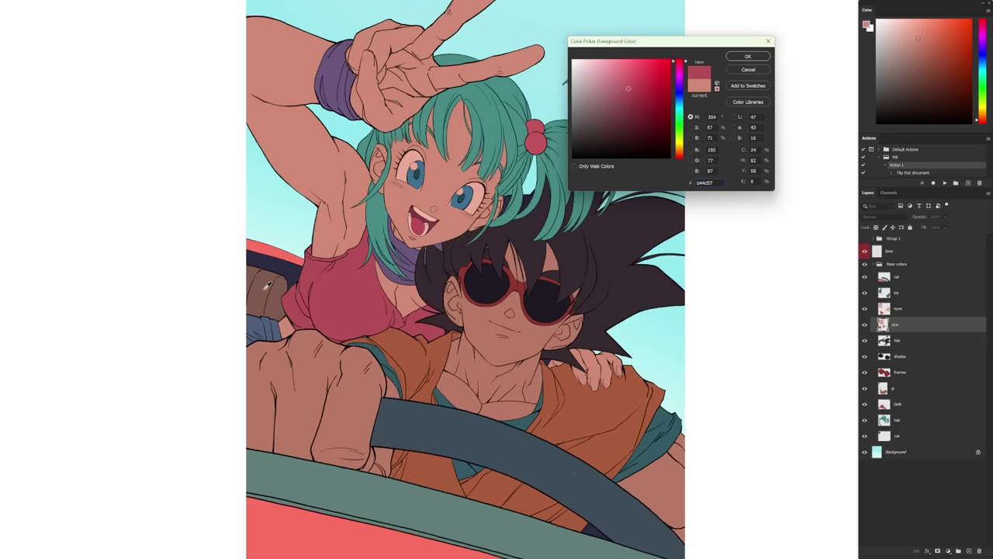
{"action": "left_click", "coordinate": [268, 285]}
{"action": "left_click", "coordinate": [571, 409]}
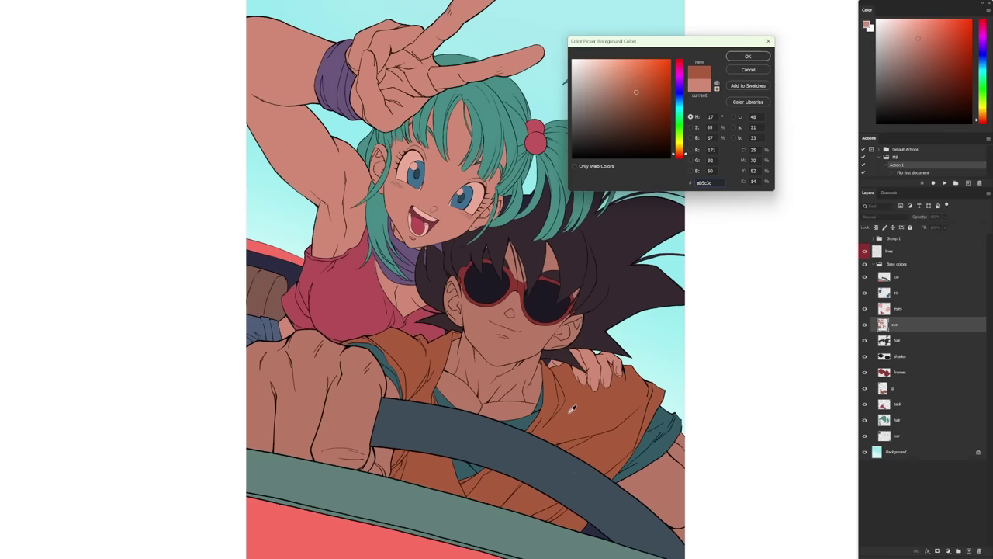
{"action": "left_click", "coordinate": [527, 343]}
{"action": "left_click", "coordinate": [461, 226]}
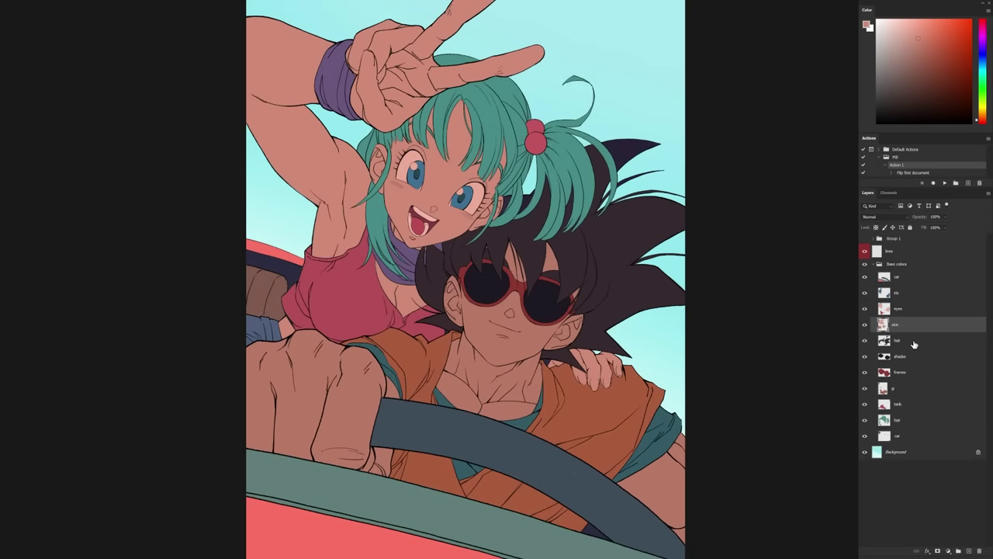
Add a new layer above the skin layer and make it a clipping mask.
{"action": "scroll", "coordinate": [687, 411], "scroll_direction": "up", "scroll_amount": 3}
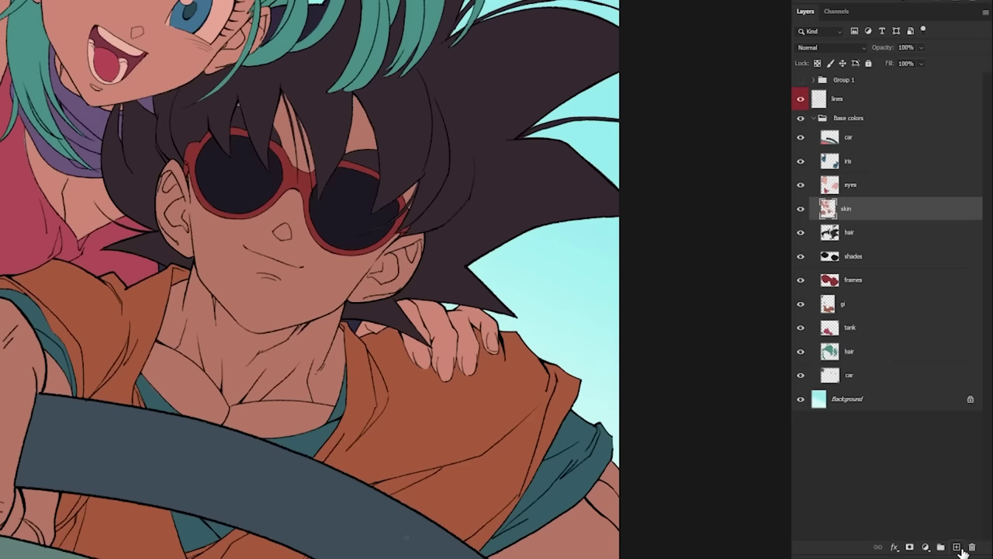
{"action": "left_click", "coordinate": [958, 548]}
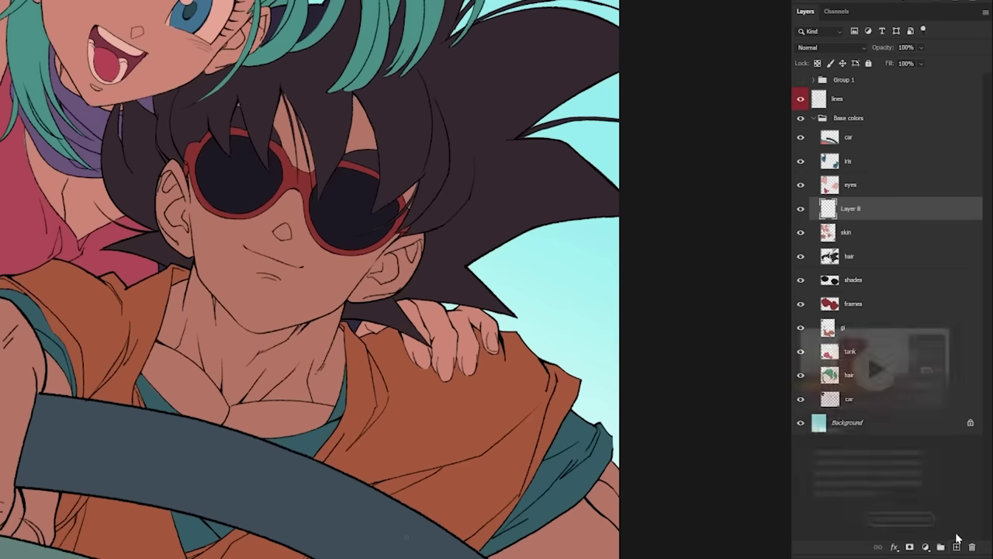
{"action": "right_click", "coordinate": [882, 208]}
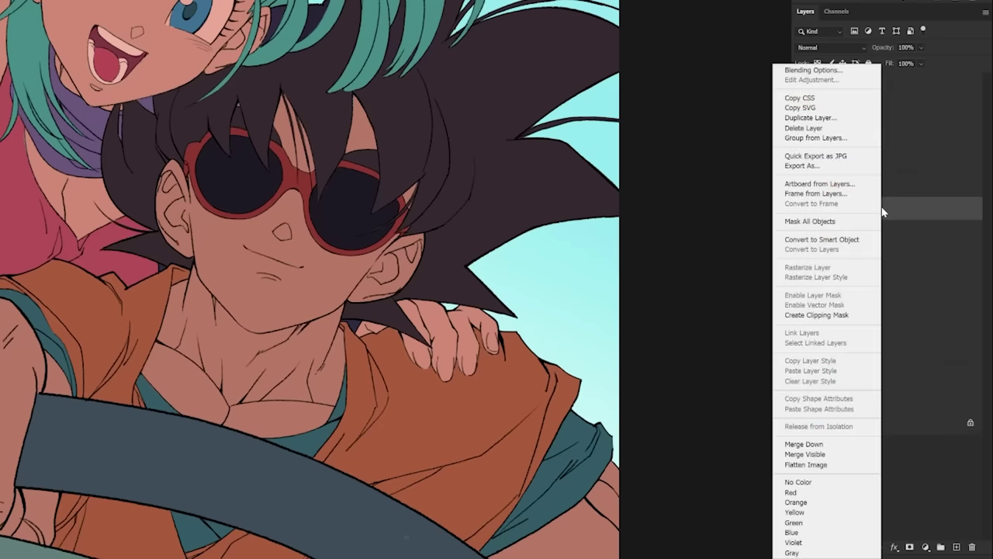
{"action": "left_click", "coordinate": [840, 315]}
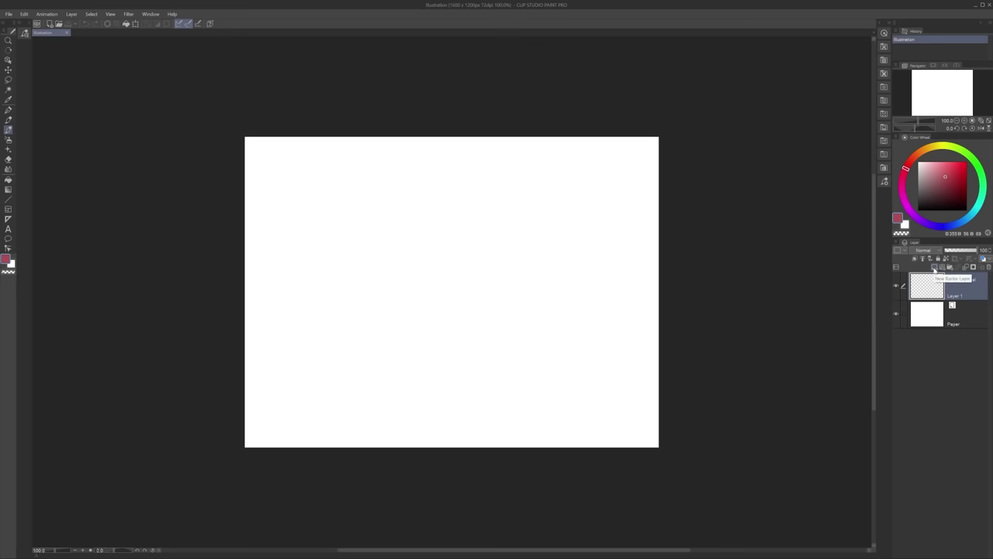
Switch to Clip Studio Paint, add a new raster layer above Layer 1 and clip it to the layer below.
{"action": "left_click", "coordinate": [935, 268]}
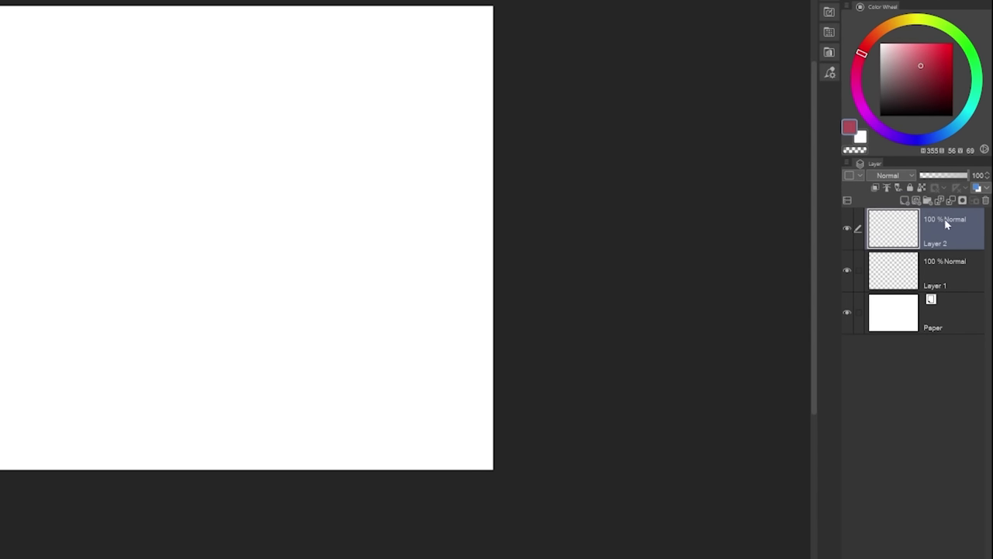
{"action": "left_click", "coordinate": [874, 189]}
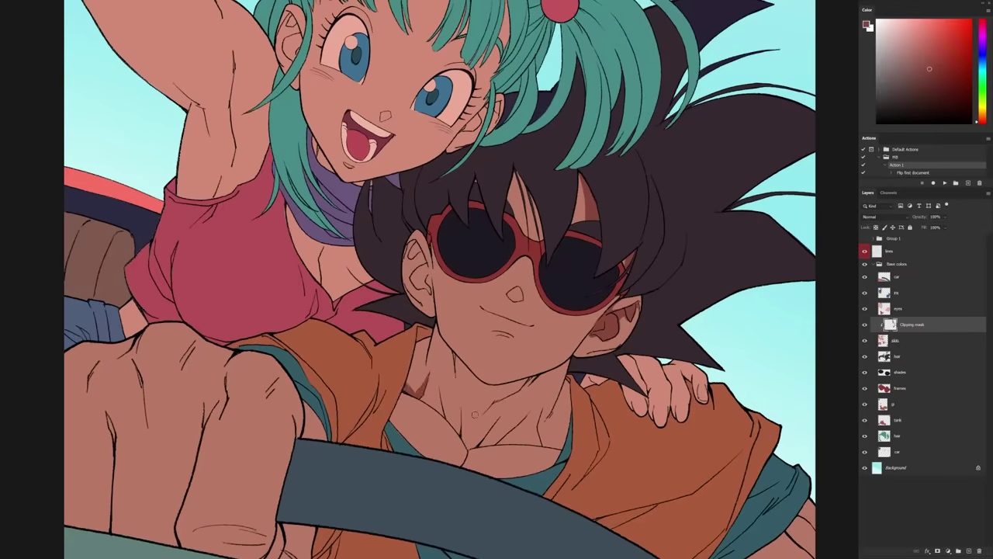
Switch back to Photoshop and paint darker skin shadows on Goku's neck and collarbones on the Clipping mask layer.
{"action": "left_click_drag", "start_coordinate": [420, 397], "coordinate": [559, 341]}
{"action": "left_click_drag", "start_coordinate": [518, 442], "coordinate": [560, 346]}
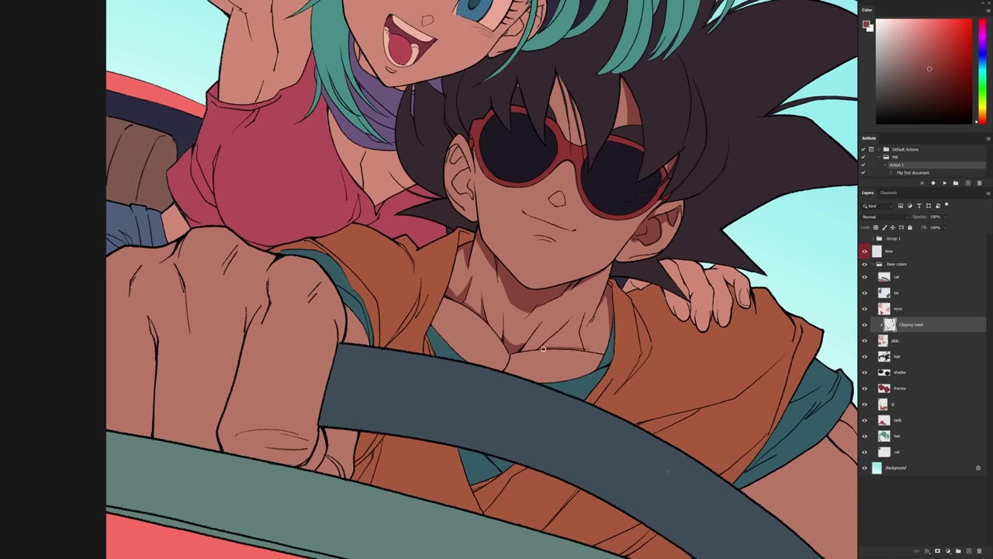
{"action": "key", "text": "ctrl+minus"}
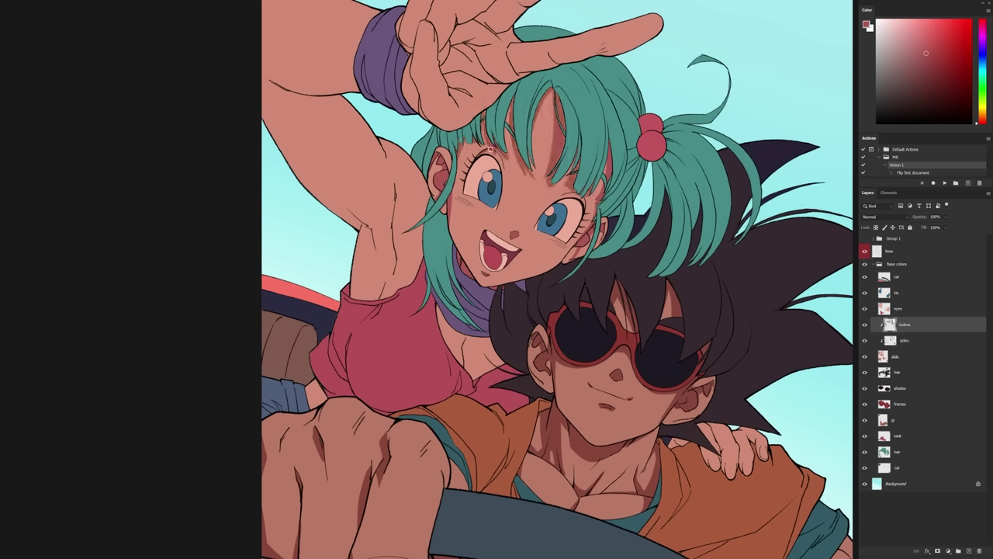
Paint reddish skin shadows on Bulma's forehead, raised arm and armpit on the clipped bulma layer.
{"action": "left_click_drag", "start_coordinate": [551, 94], "coordinate": [551, 138]}
{"action": "left_click_drag", "start_coordinate": [377, 194], "coordinate": [340, 230]}
{"action": "mouse_move", "coordinate": [339, 194]}
{"action": "left_mouse_down"}
{"action": "mouse_move", "coordinate": [362, 229]}
{"action": "mouse_move", "coordinate": [282, 293]}
{"action": "left_mouse_up"}
{"action": "mouse_move", "coordinate": [366, 116]}
{"action": "left_mouse_down"}
{"action": "mouse_move", "coordinate": [358, 152]}
{"action": "mouse_move", "coordinate": [340, 167]}
{"action": "left_mouse_up"}
{"action": "left_click_drag", "start_coordinate": [318, 135], "coordinate": [304, 191]}
{"action": "left_click_drag", "start_coordinate": [373, 115], "coordinate": [342, 172]}
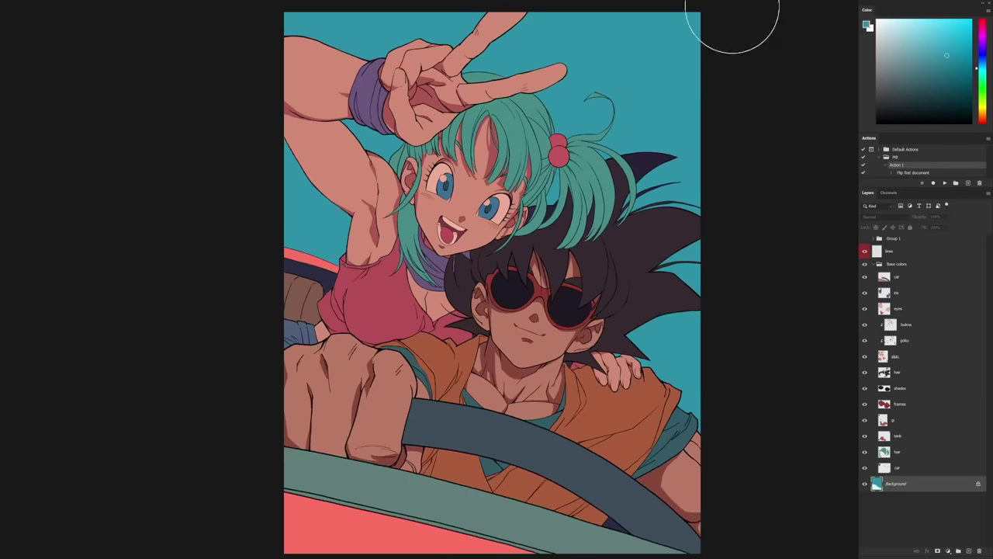
Brush a soft light green glow into the lower part of the teal sky on the Background layer.
{"action": "right_click", "coordinate": [110, 259]}
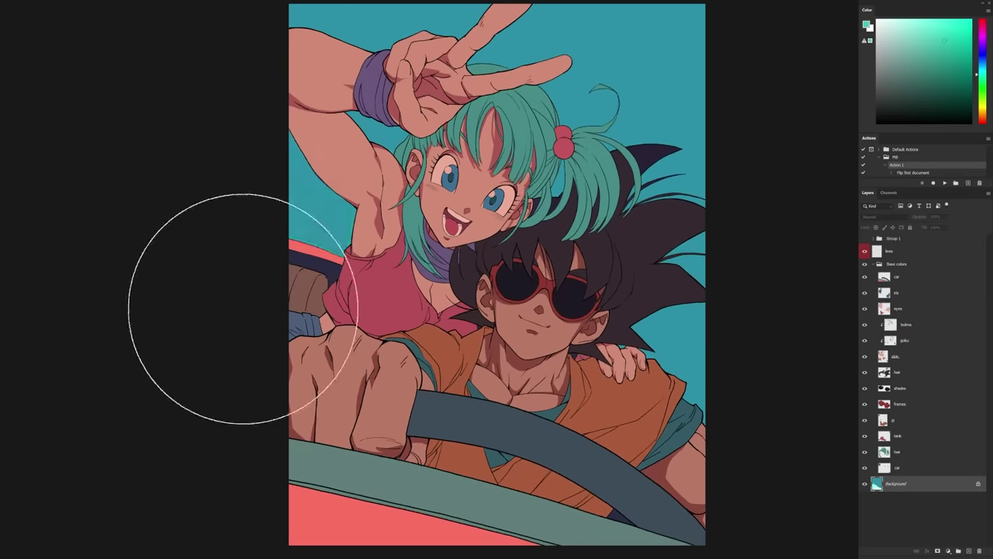
{"action": "left_click_drag", "start_coordinate": [267, 321], "coordinate": [643, 432]}
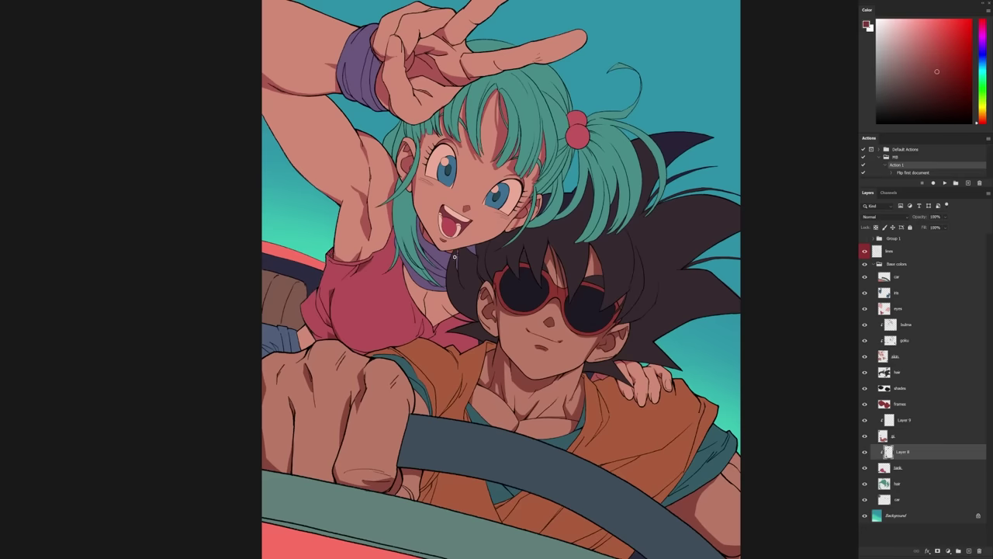
Lower the brightness of skin color d08a75 in the Color Picker to 80 % and then 76 %.
{"action": "key", "text": "F12"}
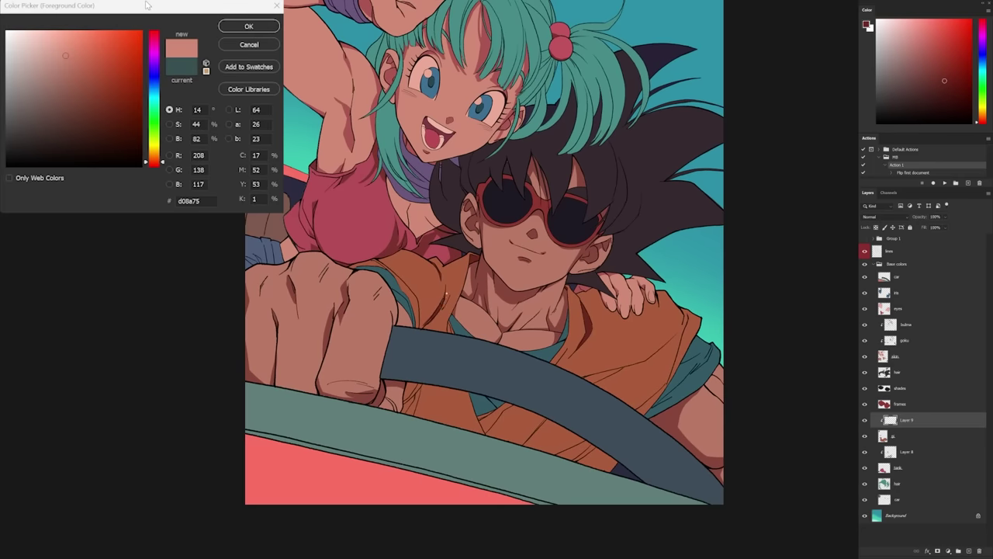
{"action": "scroll", "coordinate": [605, 372], "scroll_direction": "down", "scroll_amount": 2}
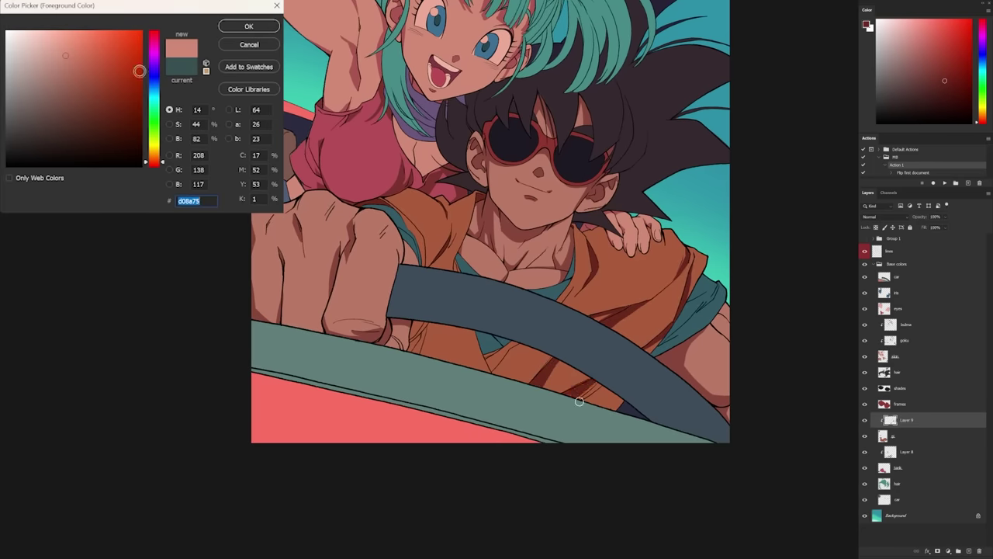
{"action": "double_click", "coordinate": [197, 138]}
{"action": "type", "text": "80"}
{"action": "double_click", "coordinate": [196, 138]}
{"action": "type", "text": "76"}
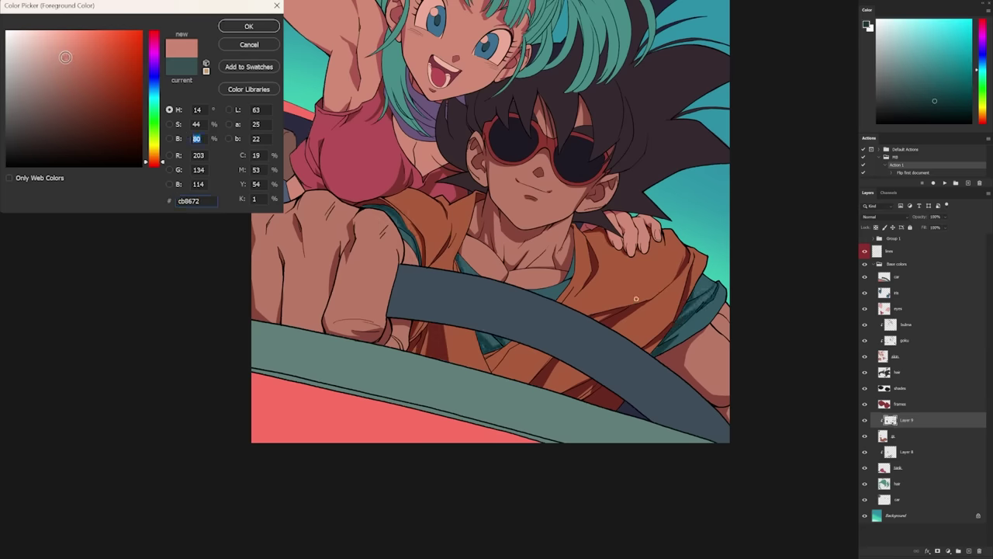
Paint shadows in Goku's hair and turn the skin color into a redder shadow tone with hue 4°, saturation 47 % and brightness 61 %.
{"action": "left_click_drag", "start_coordinate": [65, 63], "coordinate": [62, 90]}
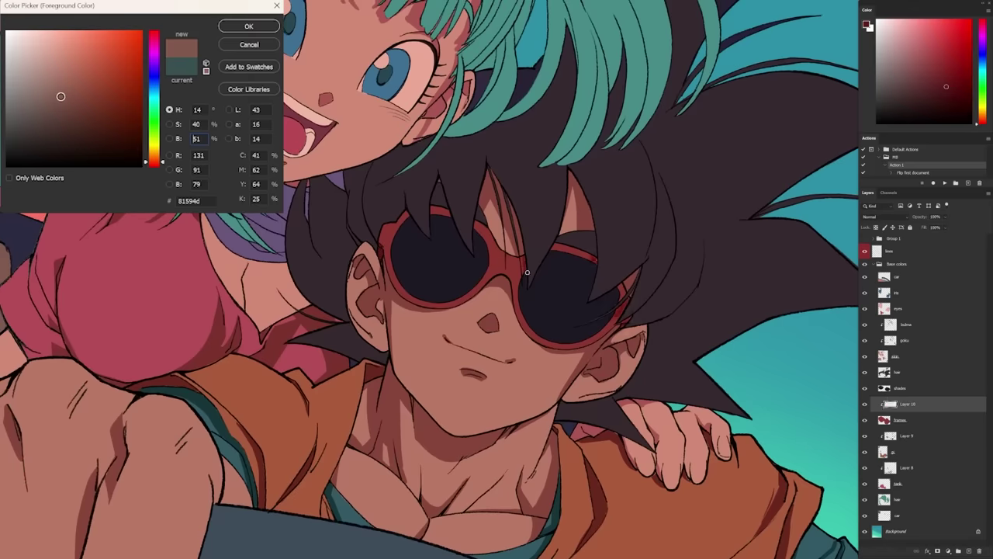
{"action": "left_click_drag", "start_coordinate": [60, 91], "coordinate": [60, 84]}
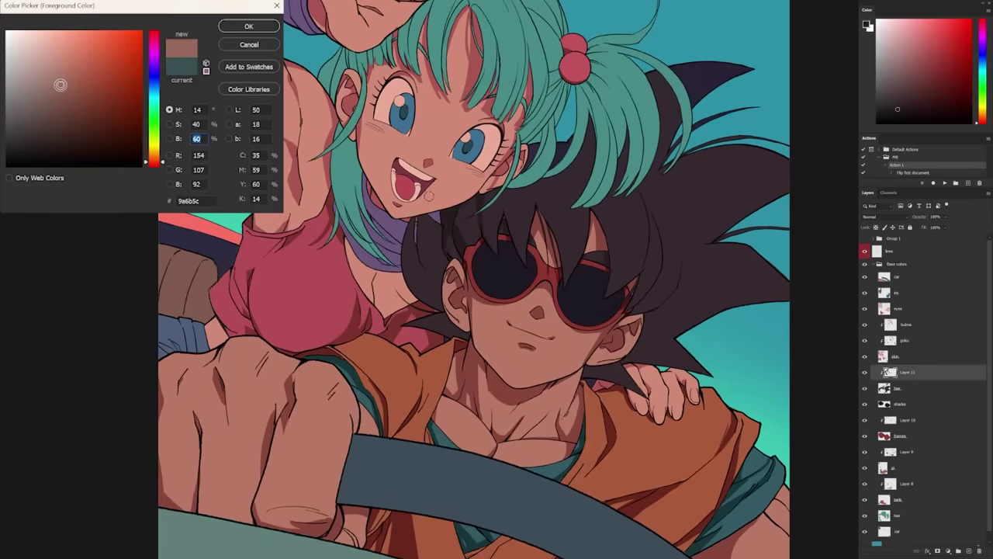
{"action": "mouse_move", "coordinate": [448, 224]}
{"action": "left_mouse_down"}
{"action": "mouse_move", "coordinate": [409, 255]}
{"action": "mouse_move", "coordinate": [427, 253]}
{"action": "left_mouse_up"}
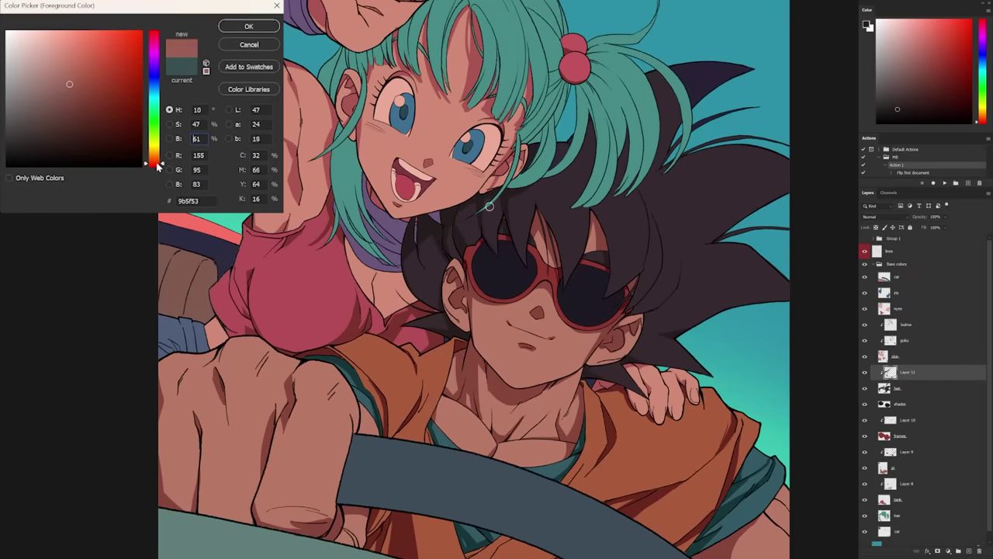
{"action": "left_click_drag", "start_coordinate": [158, 163], "coordinate": [158, 168]}
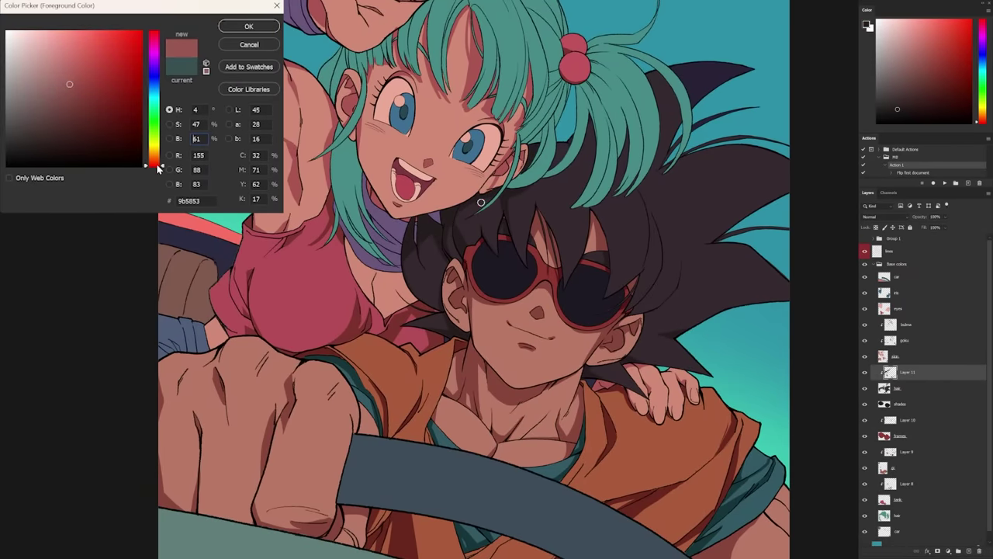
{"action": "left_click", "coordinate": [248, 27]}
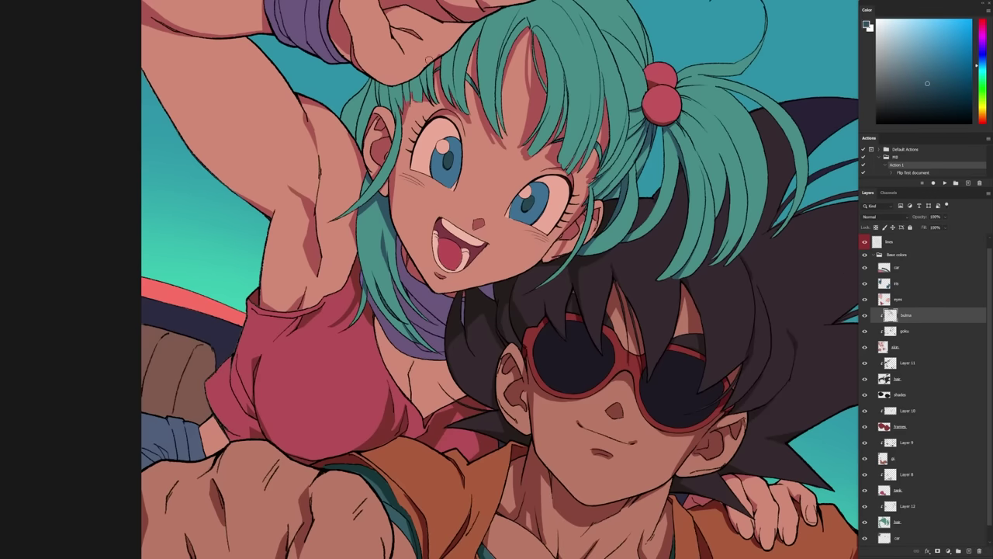
Paint darker shadows along the strands of Bulma's bangs and ponytail on the layer clipped to her hair.
{"action": "left_click_drag", "start_coordinate": [624, 45], "coordinate": [603, 97]}
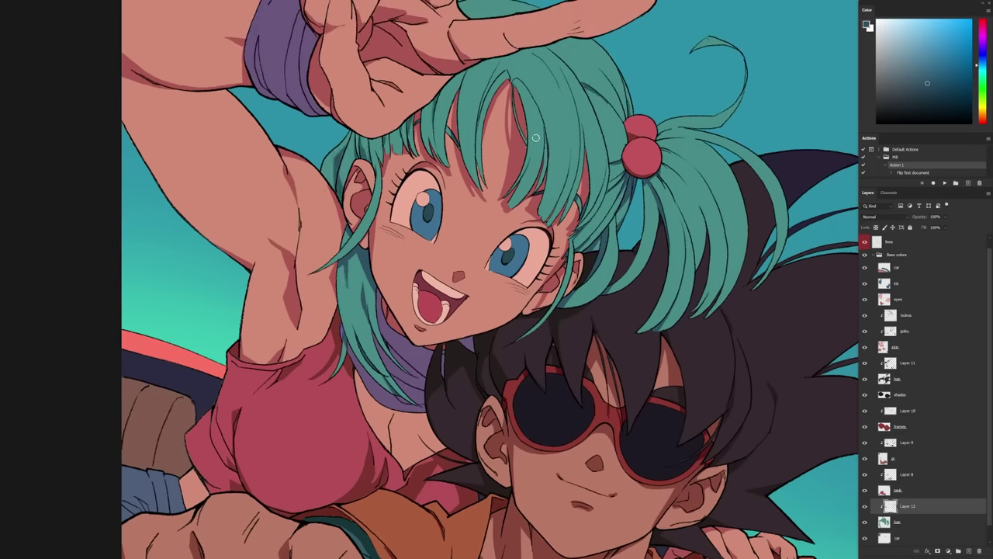
{"action": "left_click_drag", "start_coordinate": [469, 110], "coordinate": [462, 172]}
{"action": "left_click_drag", "start_coordinate": [535, 253], "coordinate": [539, 203]}
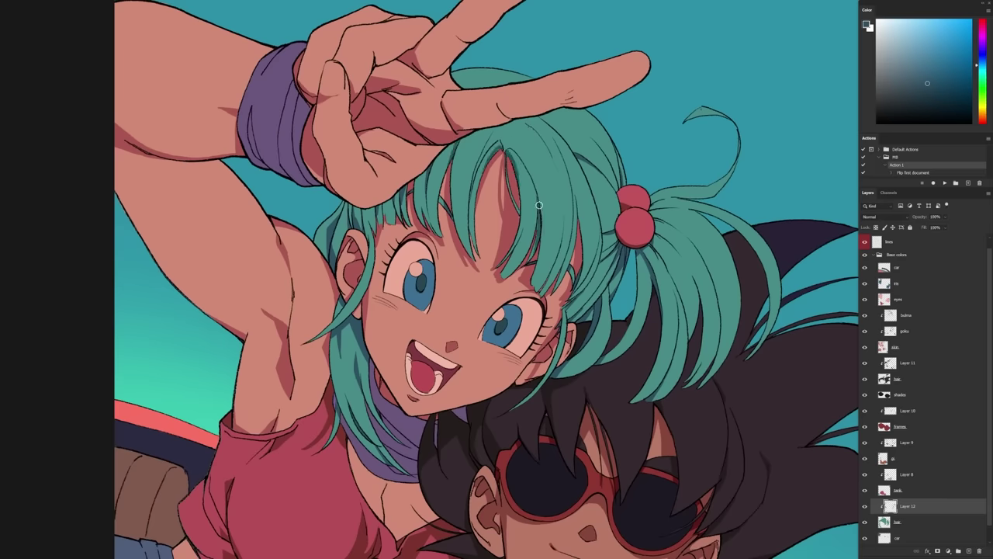
{"action": "left_click_drag", "start_coordinate": [675, 318], "coordinate": [660, 249]}
{"action": "left_click_drag", "start_coordinate": [681, 307], "coordinate": [669, 373]}
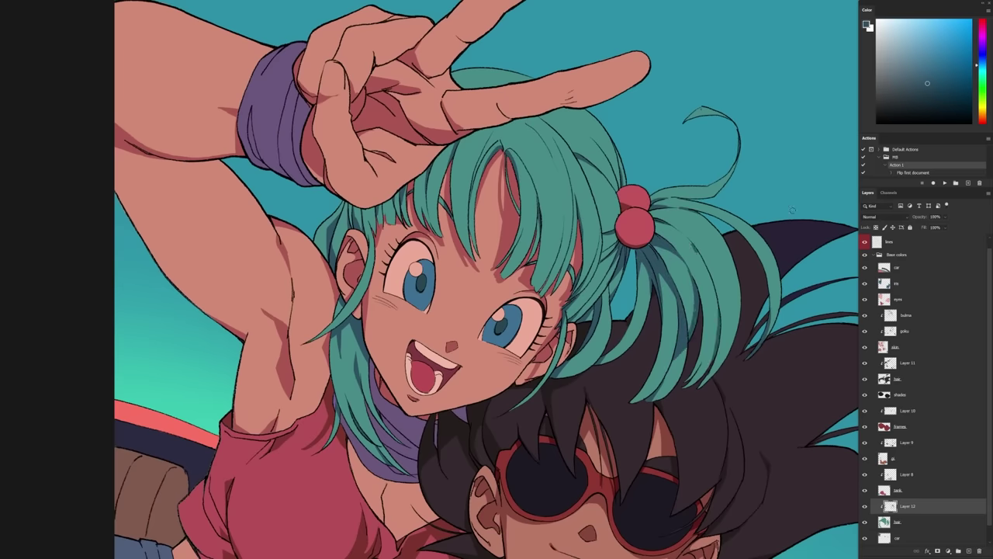
Paint darker shadows along the steering wheel and the car's green trim on the layer clipped to the top car layer.
{"action": "scroll", "coordinate": [742, 195], "scroll_direction": "down", "scroll_amount": 5}
{"action": "key", "text": "ctrl+shift+bracketright"}
{"action": "left_click_drag", "start_coordinate": [543, 310], "coordinate": [399, 178]}
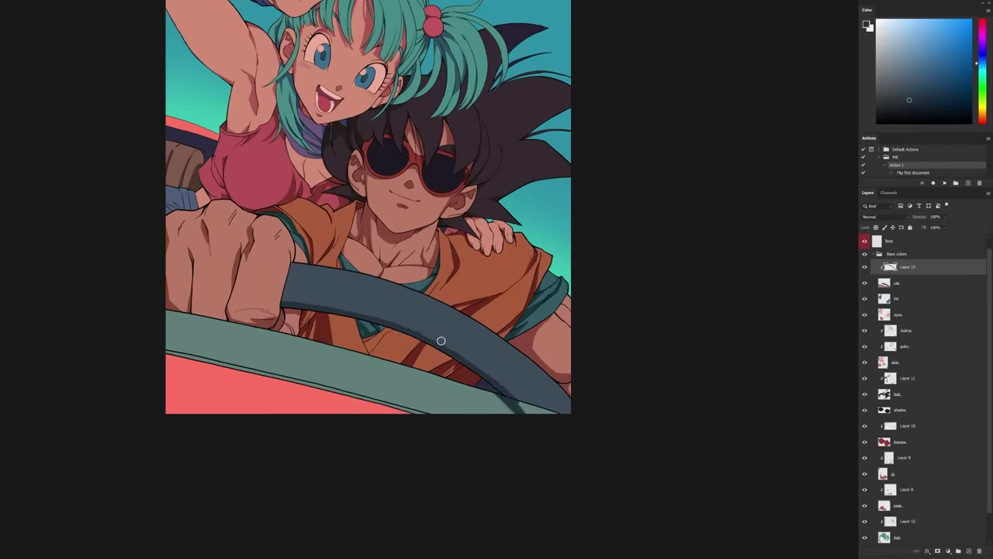
{"action": "left_click", "coordinate": [171, 350], "text": "alt"}
{"action": "left_click_drag", "start_coordinate": [170, 350], "coordinate": [406, 405]}
{"action": "scroll", "coordinate": [655, 422], "scroll_direction": "up", "scroll_amount": 2}
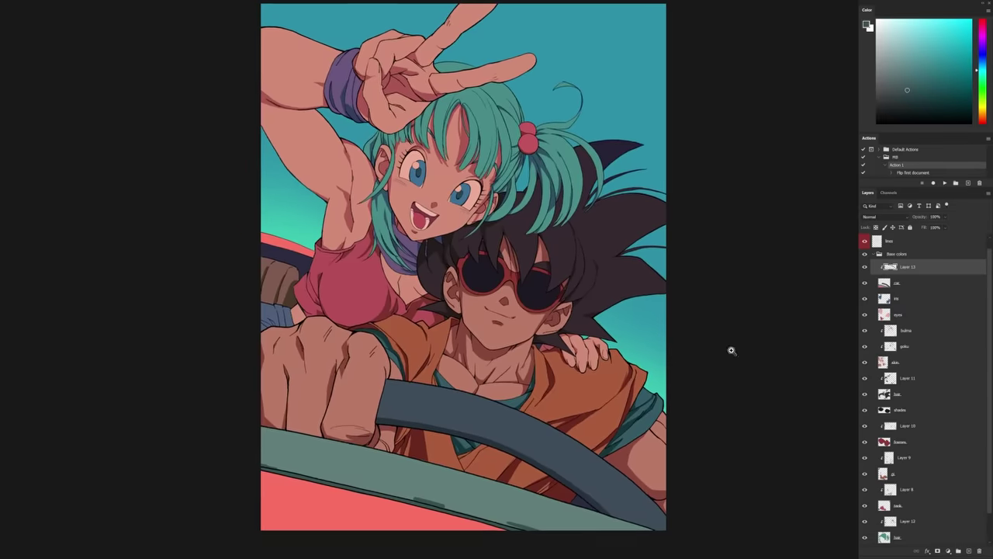